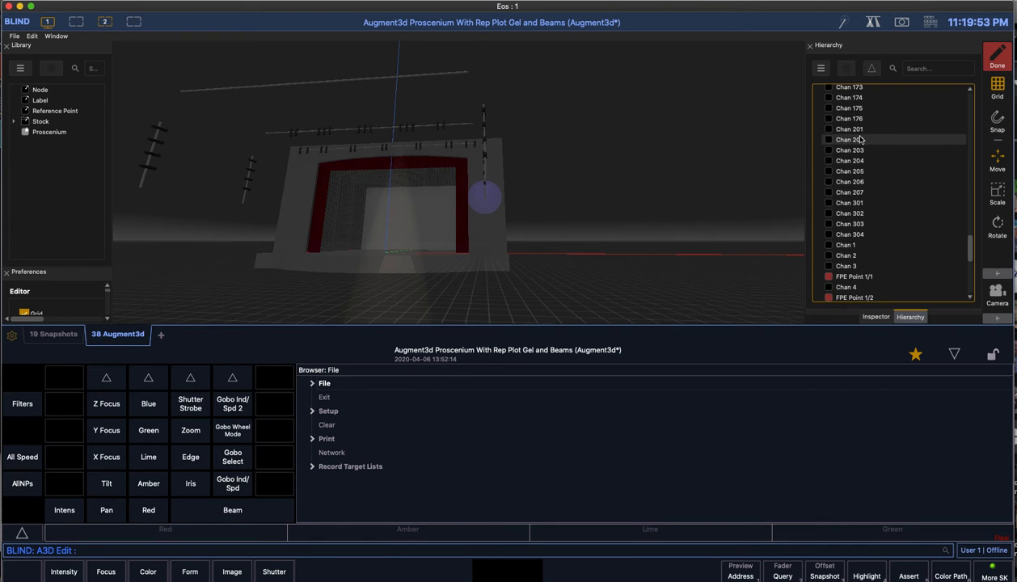
# Step: Enlarge the 3D editor by collapsing the browser area and locate the Drapes folder in the object hierarchy
pyautogui.scroll(5, 846, 186)
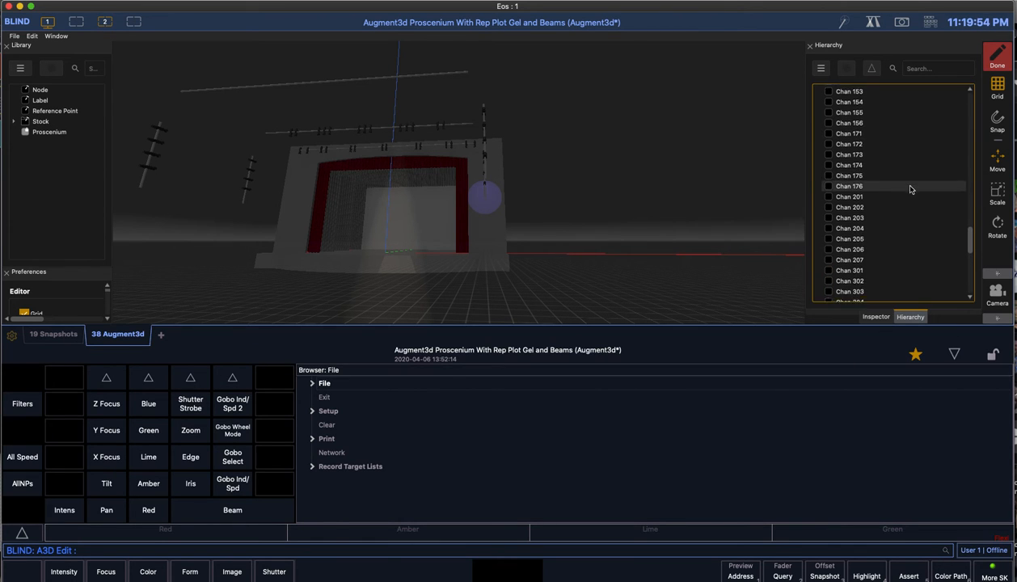
pyautogui.click(875, 316)
pyautogui.click(908, 317)
pyautogui.click(957, 355)
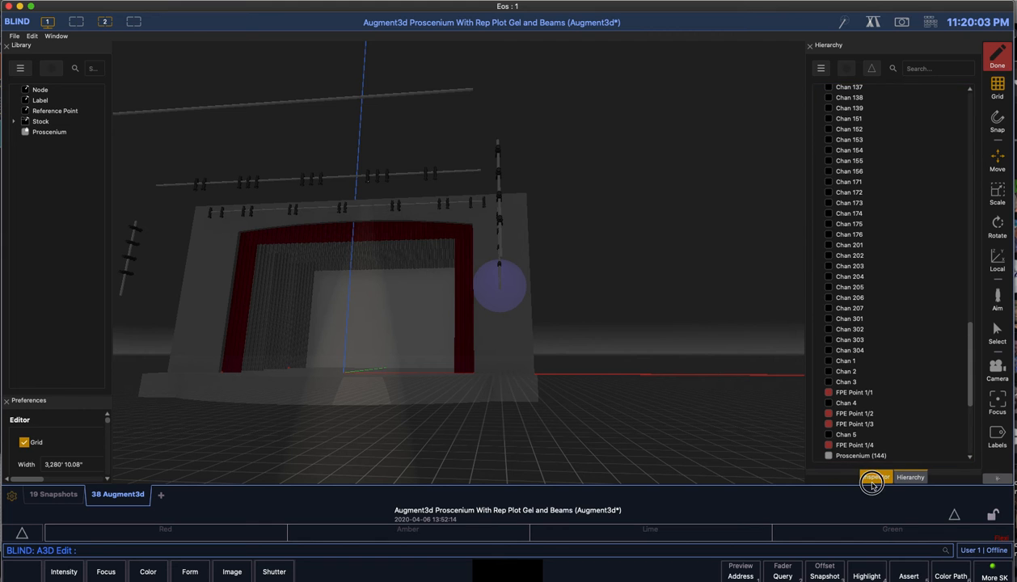
pyautogui.click(874, 477)
pyautogui.click(909, 477)
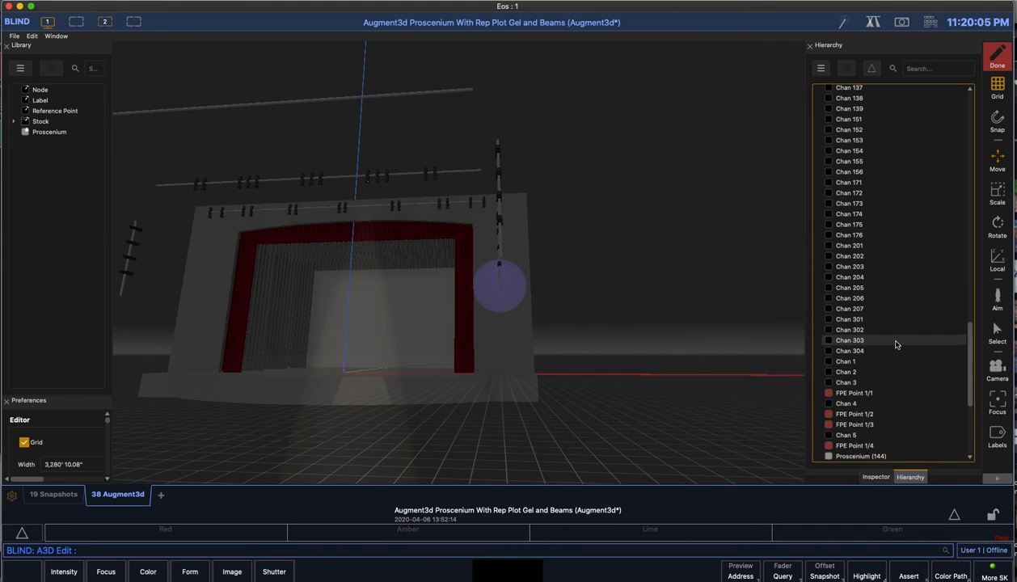
pyautogui.scroll(10, 896, 344)
pyautogui.scroll(-10, 896, 345)
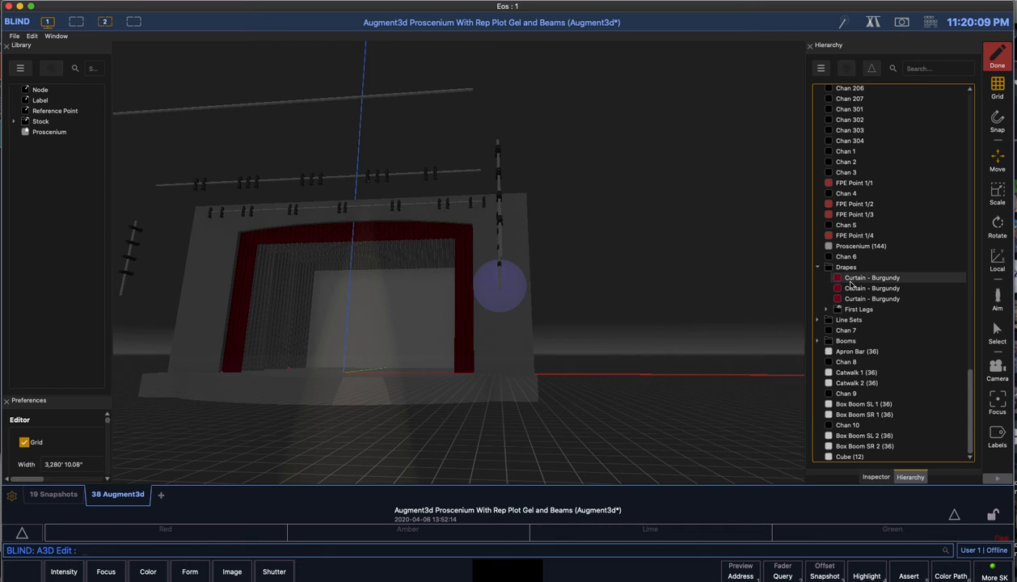
# Step: Select the three burgundy curtains in the Drapes folder one after another to identify each in the model
pyautogui.click(859, 282)
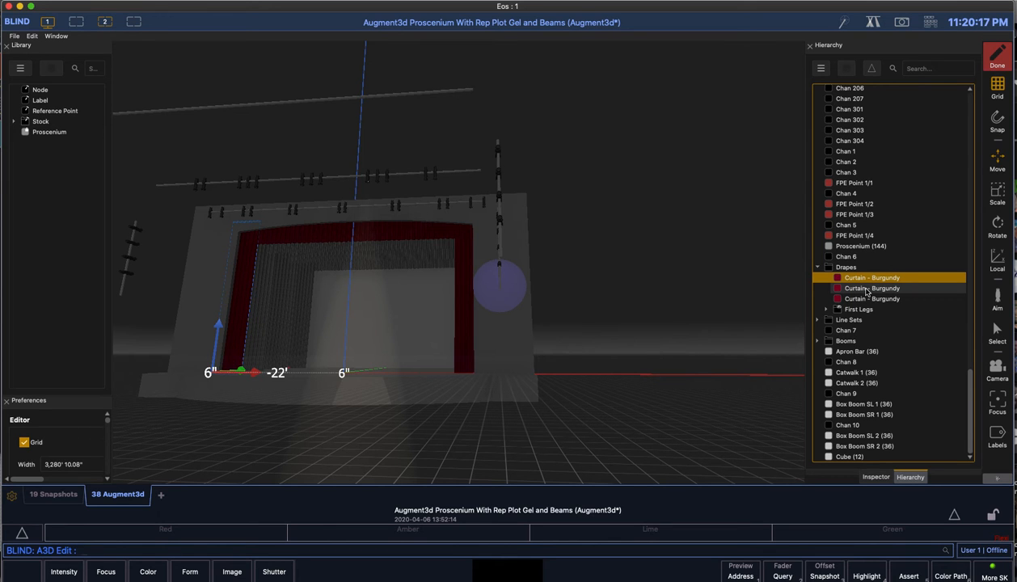
pyautogui.click(866, 288)
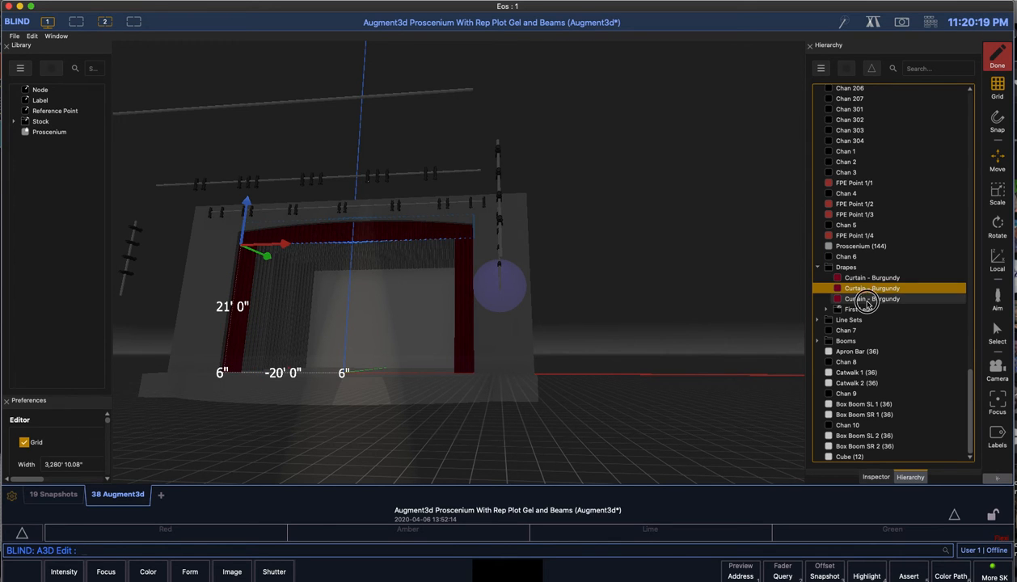
pyautogui.click(868, 301)
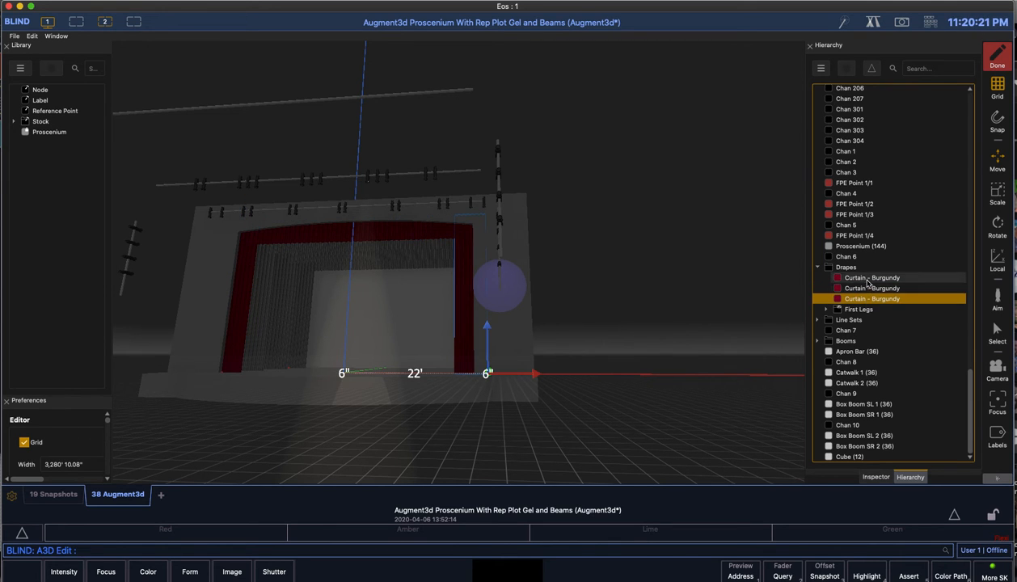
# Step: Hide only the first burgundy curtain in the Drapes folder and make it visible again
pyautogui.click(868, 278)
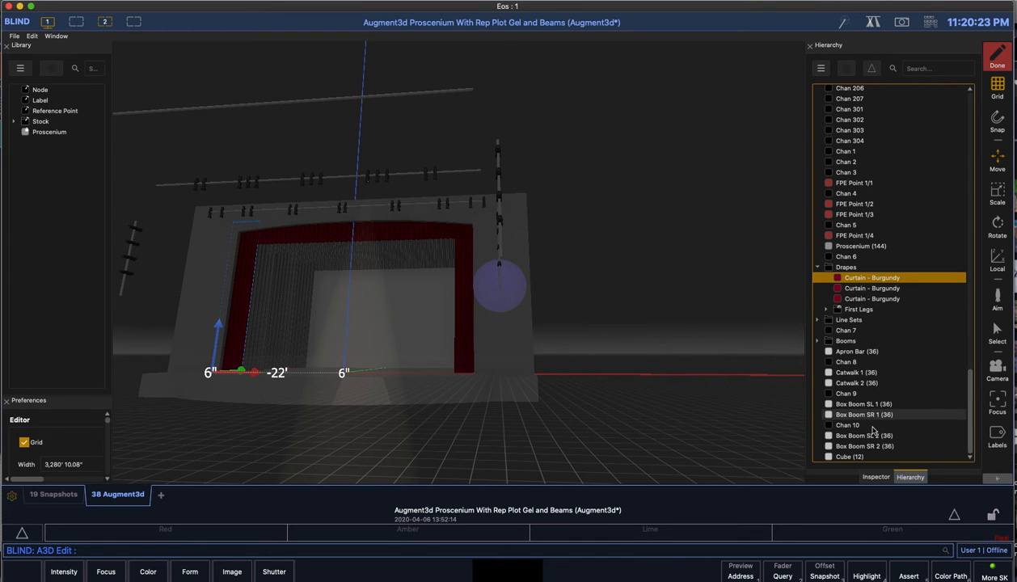
pyautogui.click(876, 477)
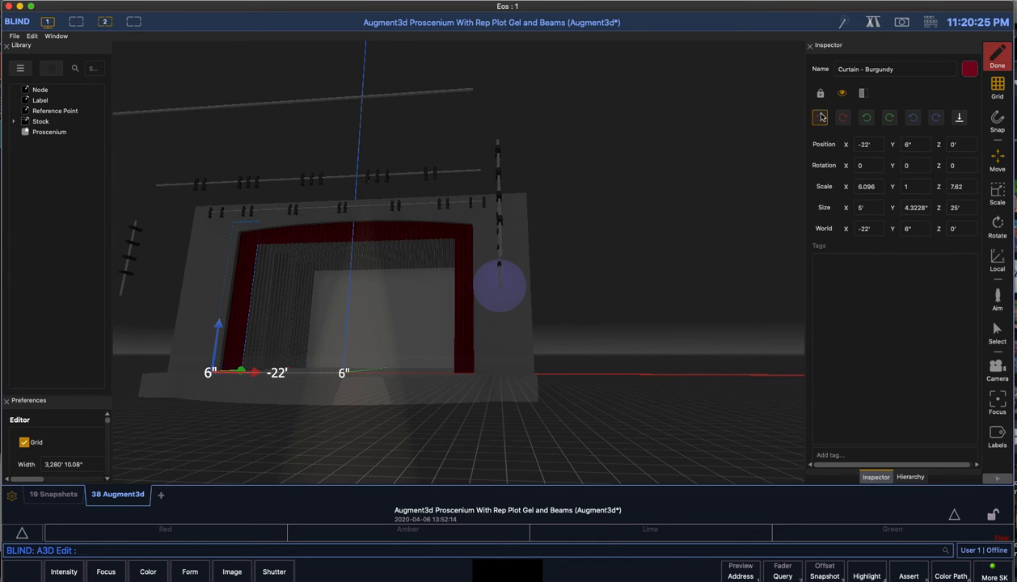
pyautogui.click(842, 93)
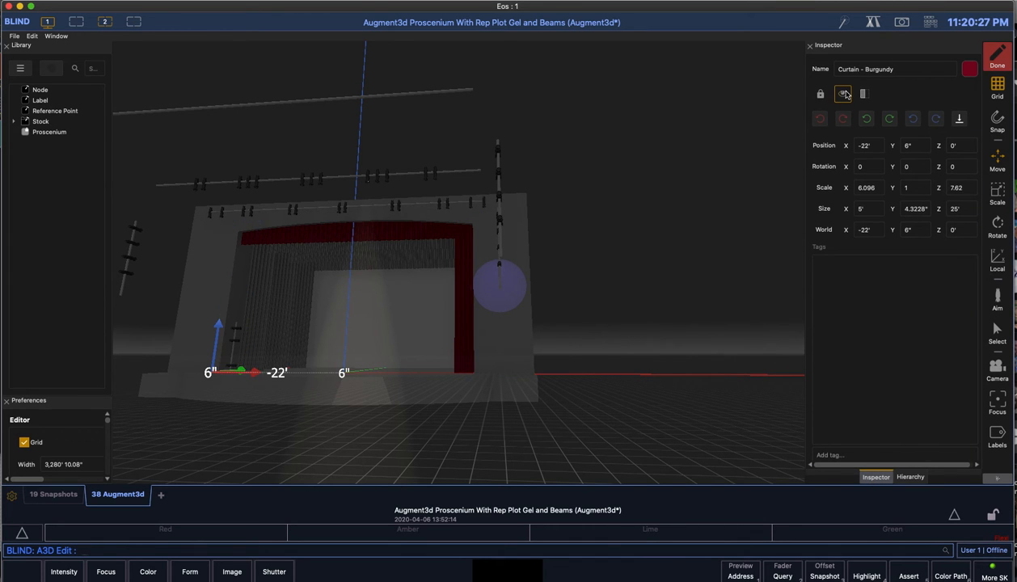
pyautogui.click(843, 94)
pyautogui.click(844, 94)
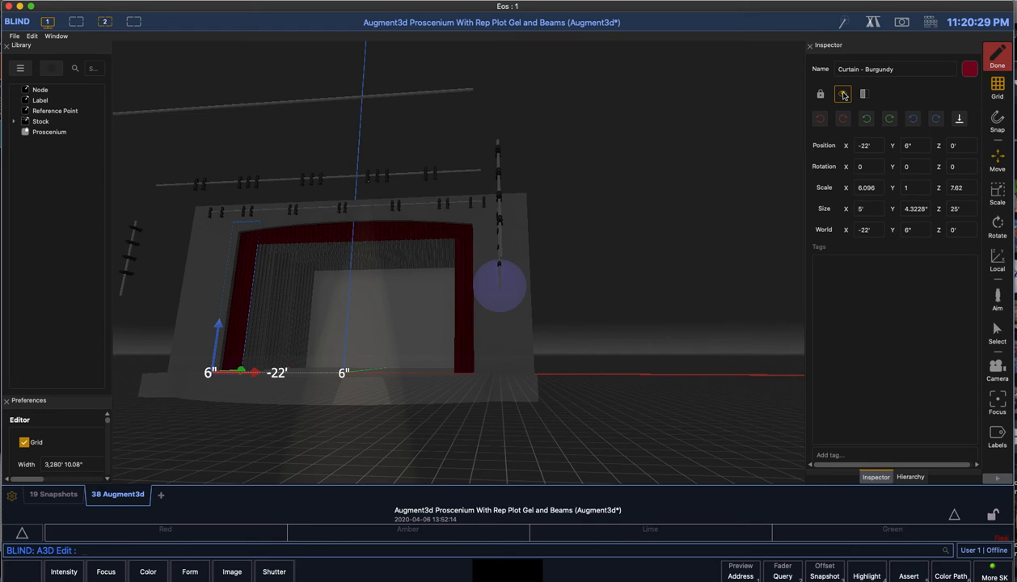
pyautogui.click(844, 94)
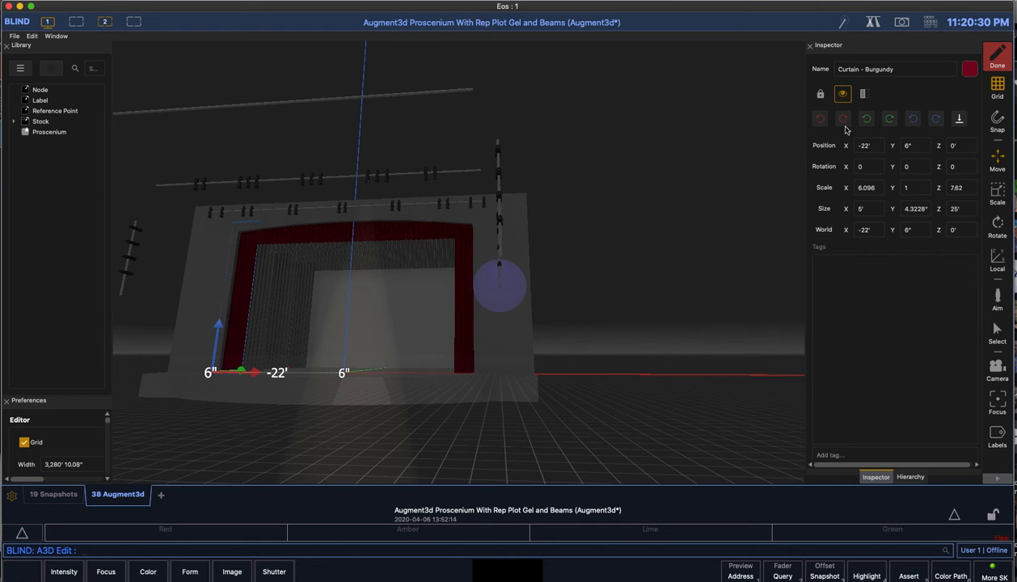
# Step: Select all three burgundy curtains together and switch their visibility off and on repeatedly, leaving them shown
pyautogui.click(910, 477)
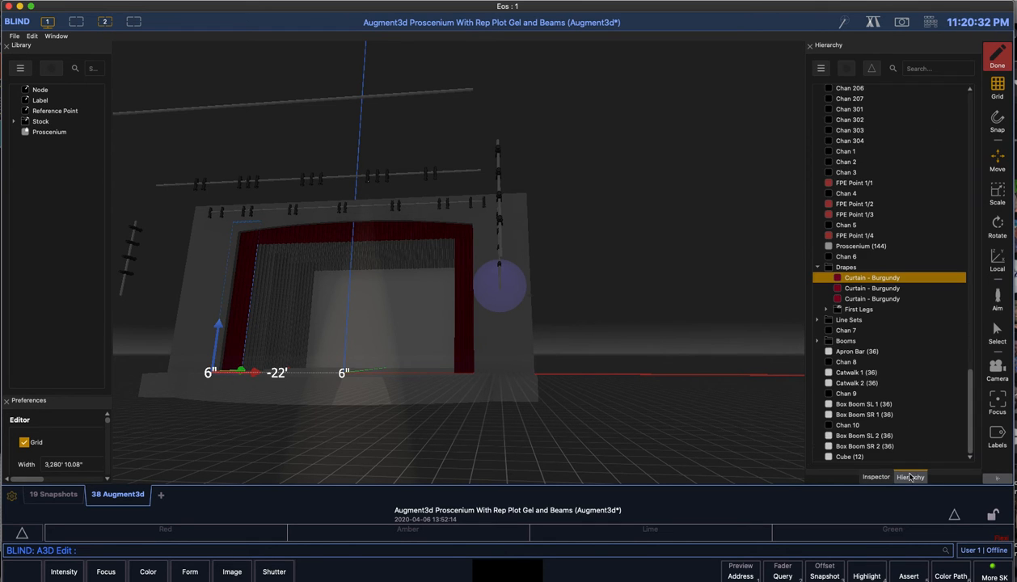
pyautogui.keyDown('shift'); pyautogui.click(888, 300); pyautogui.keyUp('shift')
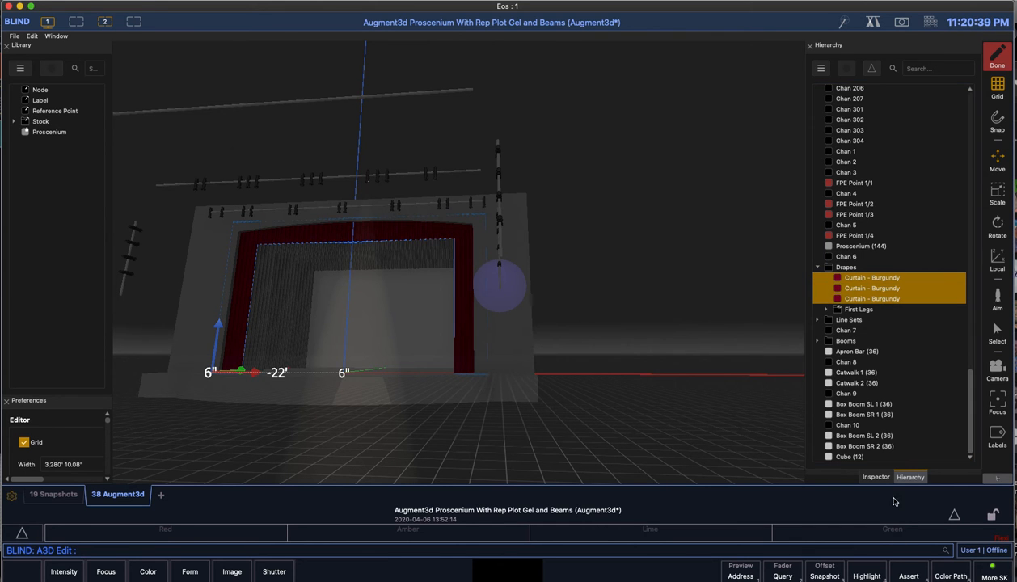
pyautogui.click(875, 477)
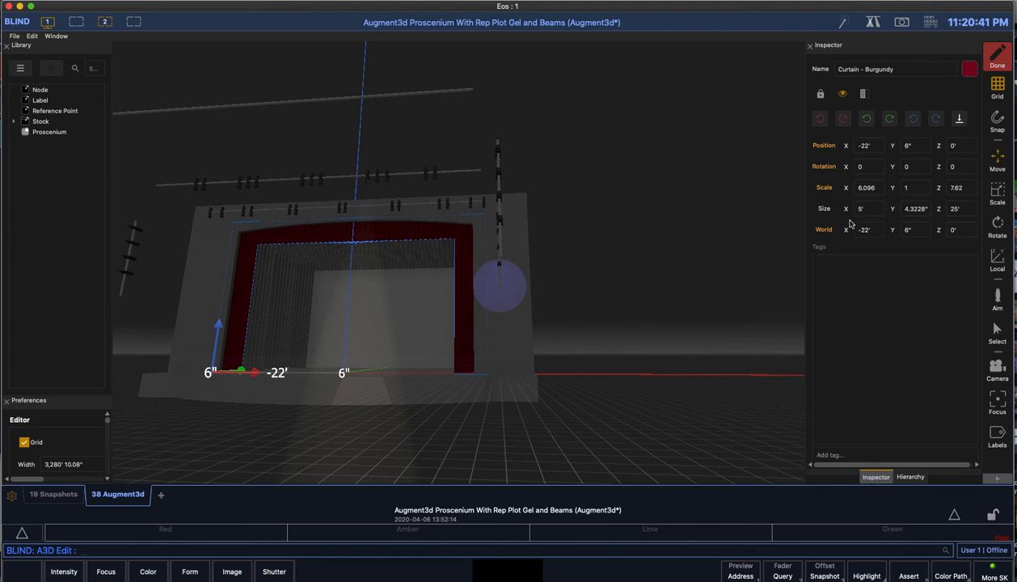
pyautogui.click(844, 95)
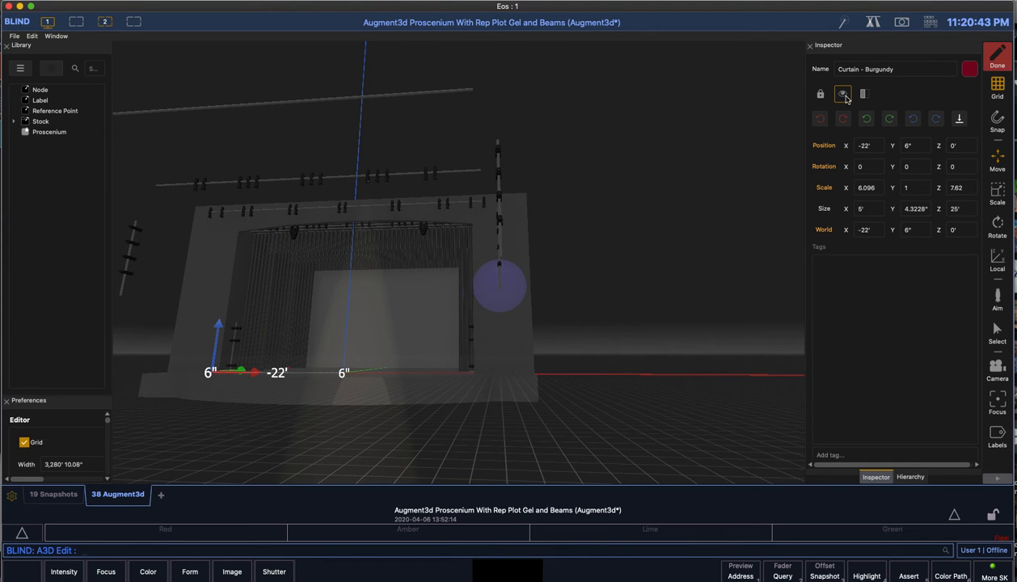
pyautogui.click(843, 95)
pyautogui.click(843, 95)
pyautogui.click(844, 95)
pyautogui.click(844, 94)
pyautogui.click(844, 95)
pyautogui.click(844, 95)
pyautogui.click(844, 95)
pyautogui.click(844, 96)
pyautogui.click(844, 95)
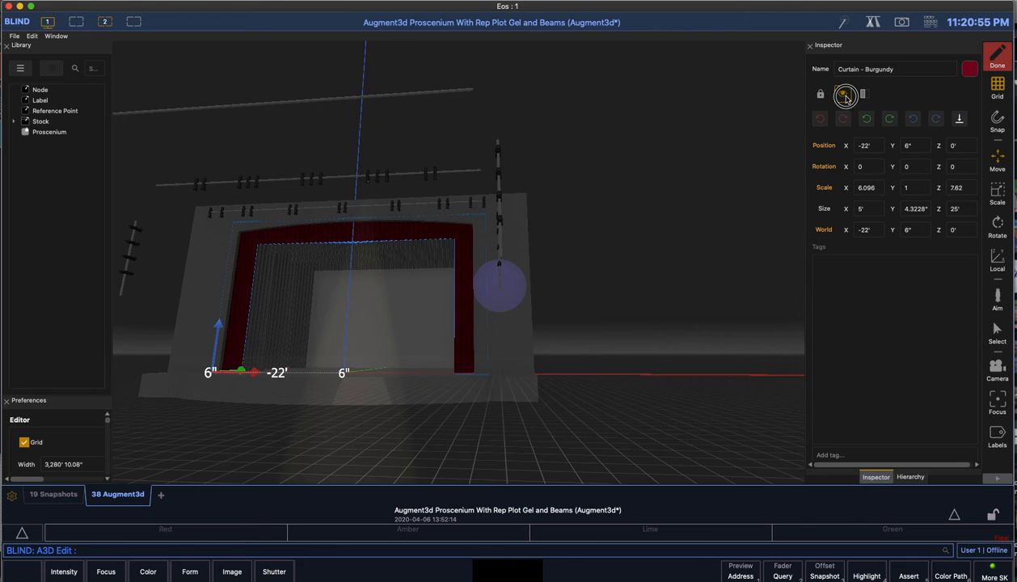
pyautogui.click(844, 95)
pyautogui.click(844, 95)
pyautogui.click(844, 95)
pyautogui.click(844, 96)
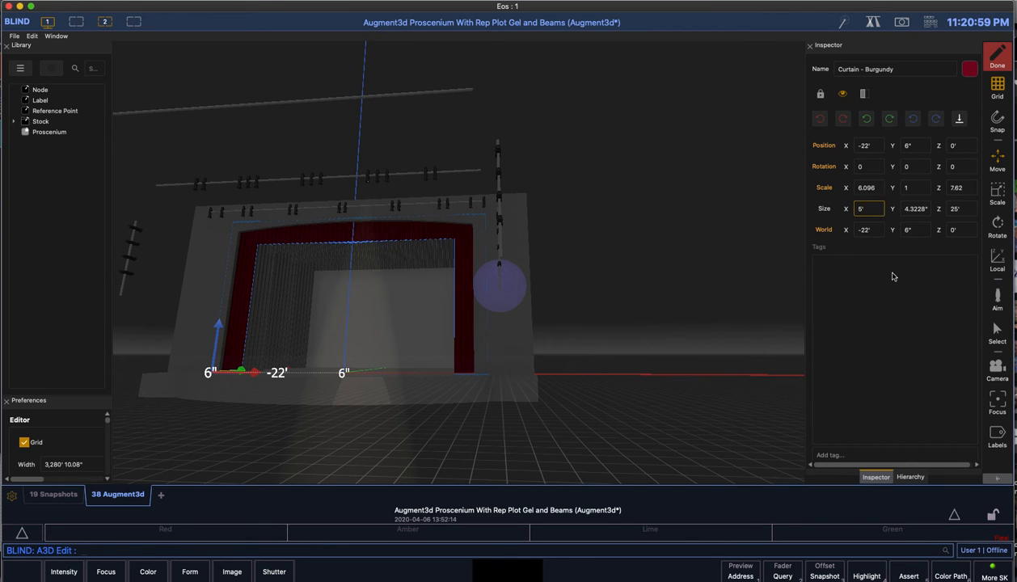
# Step: Activate the Select tool and select the Booms folder in the object hierarchy
pyautogui.click(997, 332)
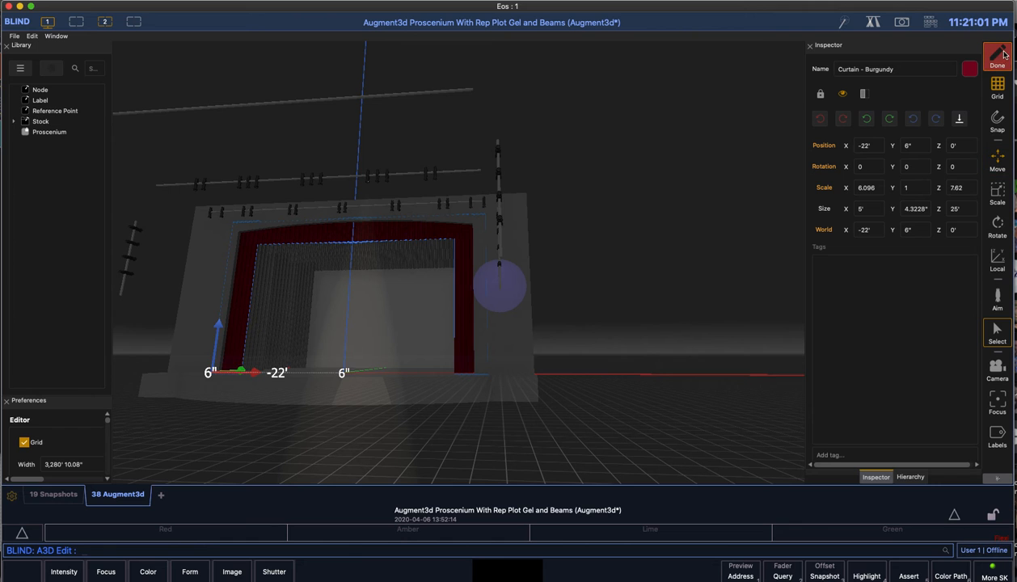
pyautogui.click(907, 477)
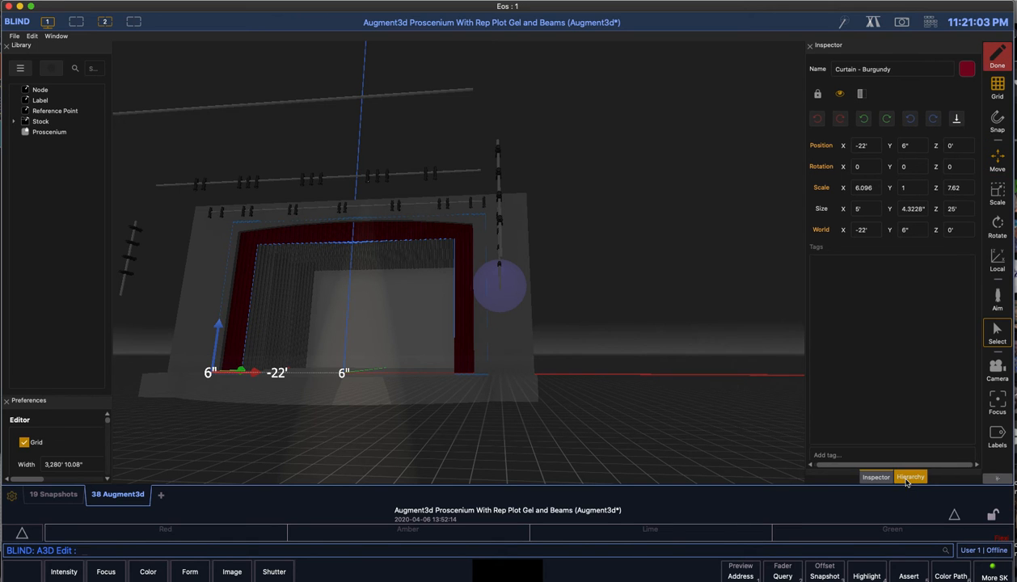
pyautogui.click(857, 341)
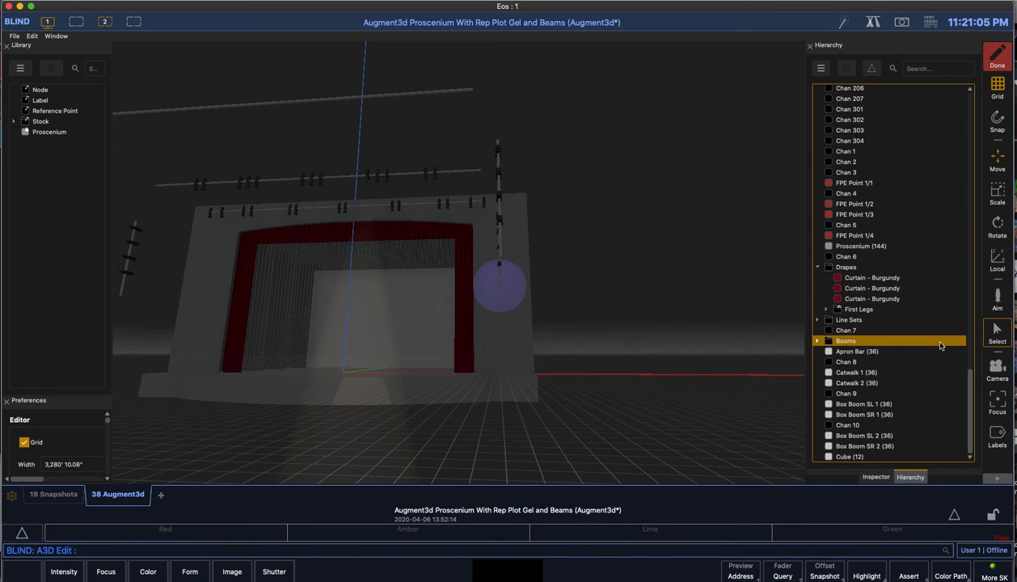
# Step: Collapse the Drapes folder, expand it again and select the folder itself
pyautogui.click(819, 268)
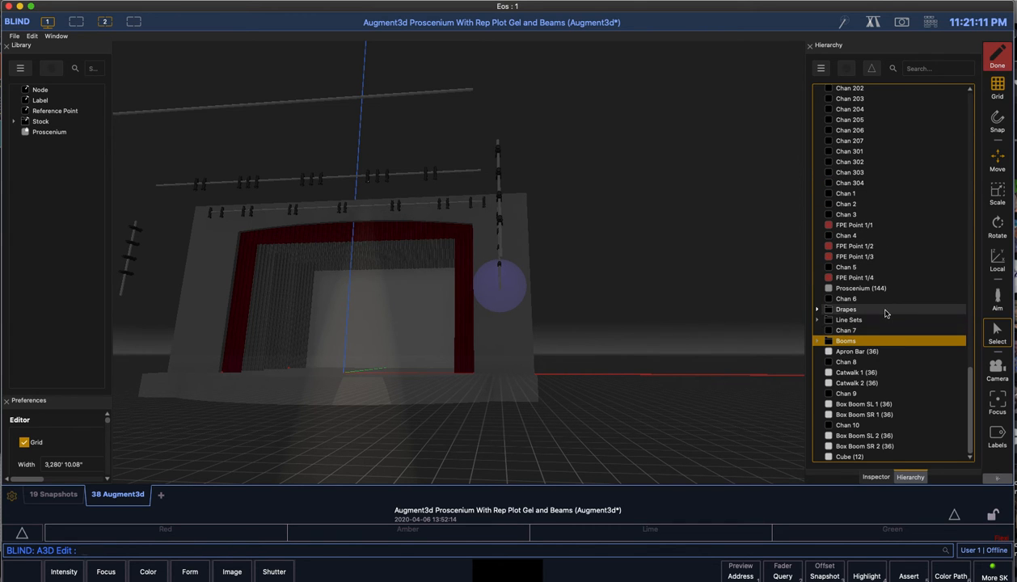
pyautogui.scroll(3, 887, 324)
pyautogui.scroll(-2, 887, 313)
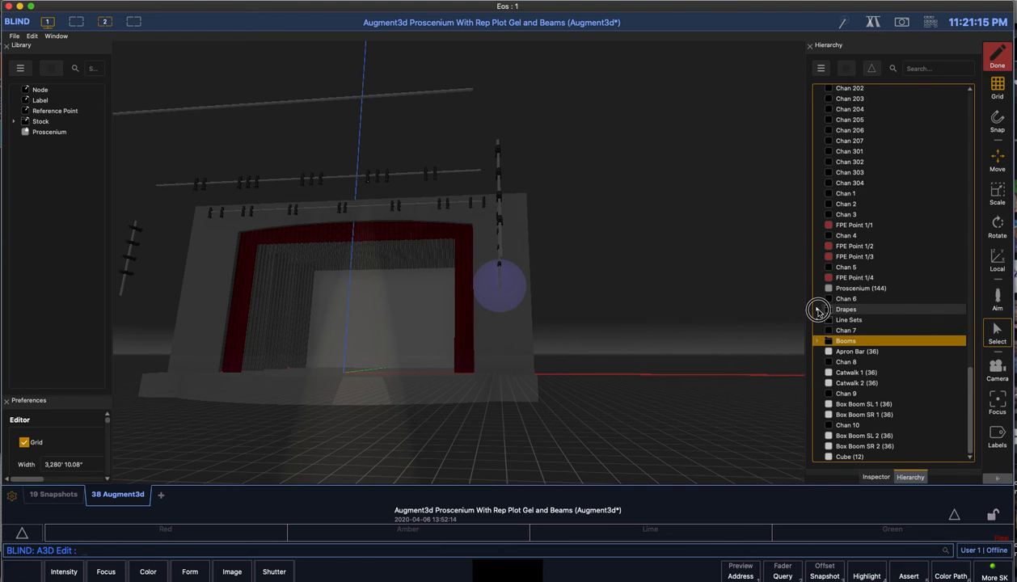
pyautogui.click(817, 310)
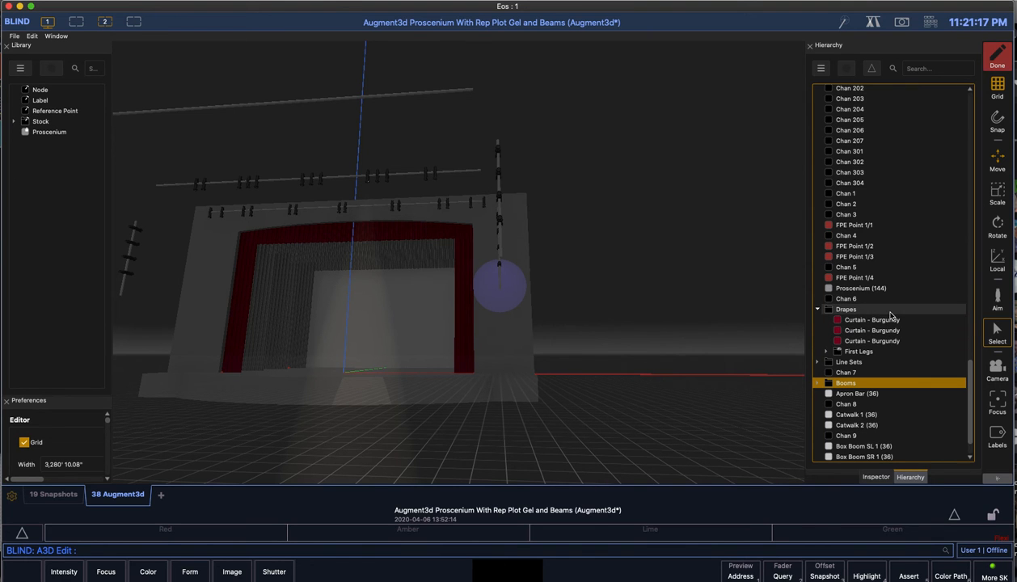
pyautogui.click(841, 310)
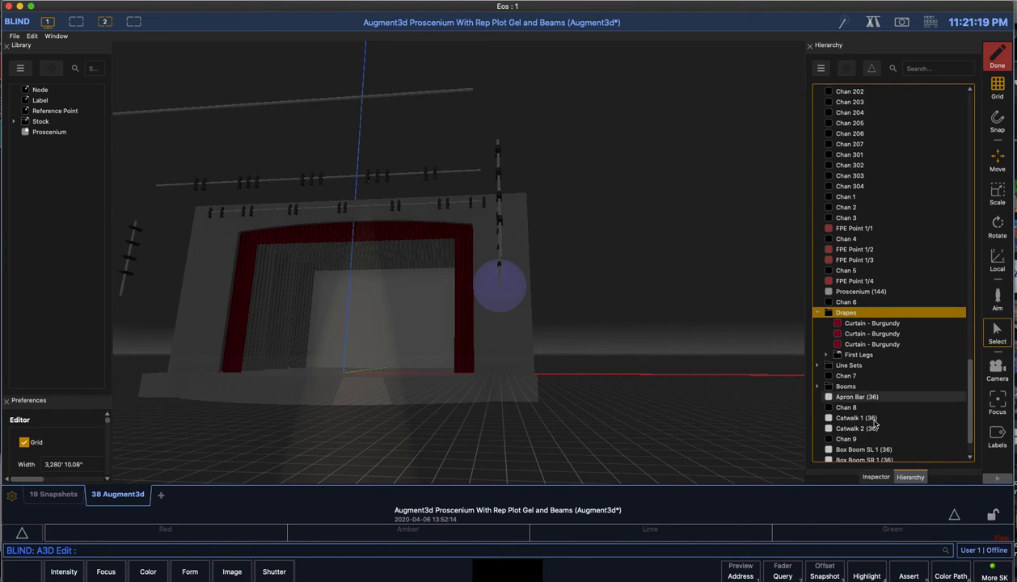
pyautogui.click(845, 312)
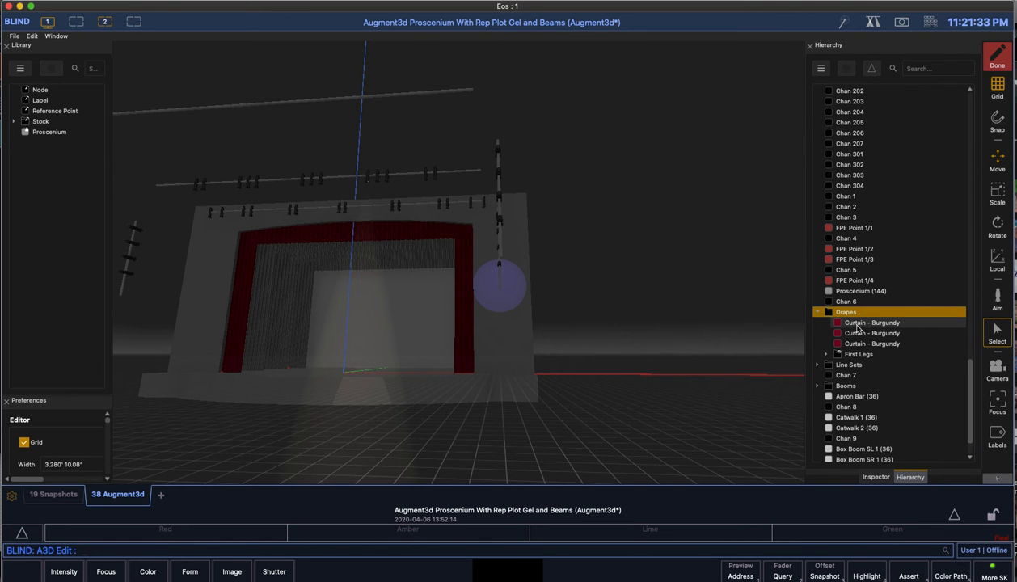
# Step: Select every object in the hierarchy, hide them all and make them visible again
pyautogui.press('super+a')
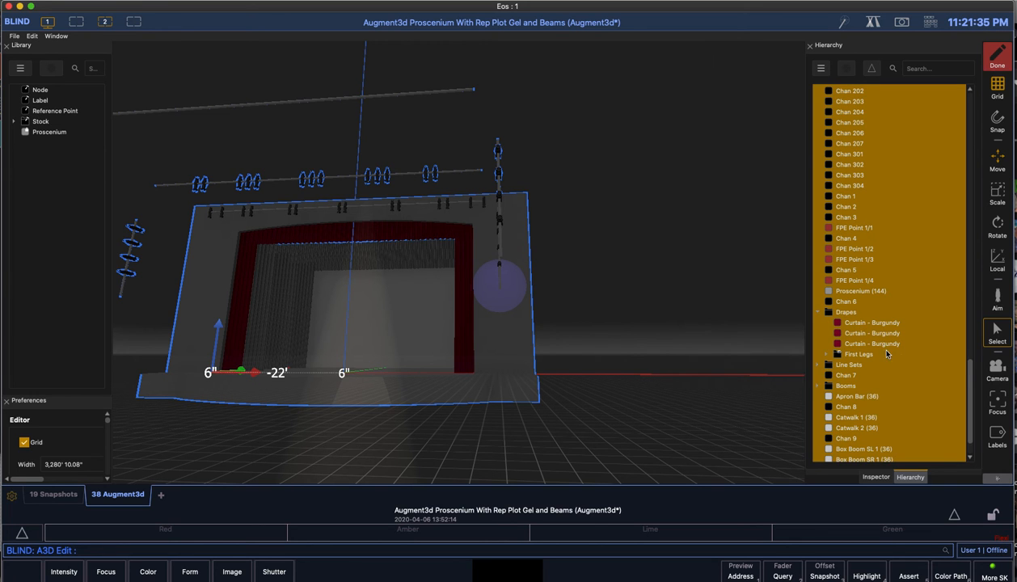
pyautogui.click(867, 476)
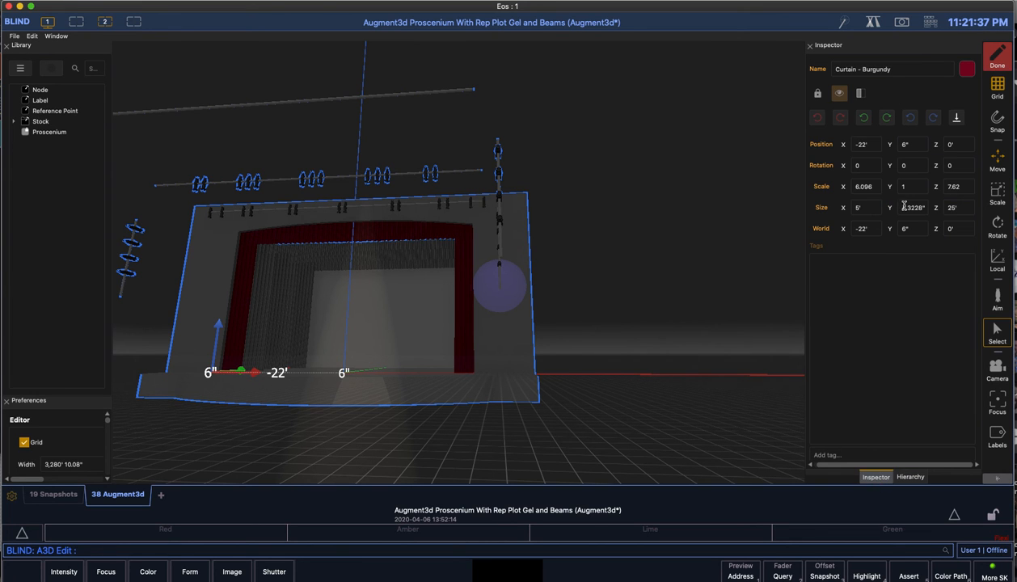
pyautogui.click(839, 94)
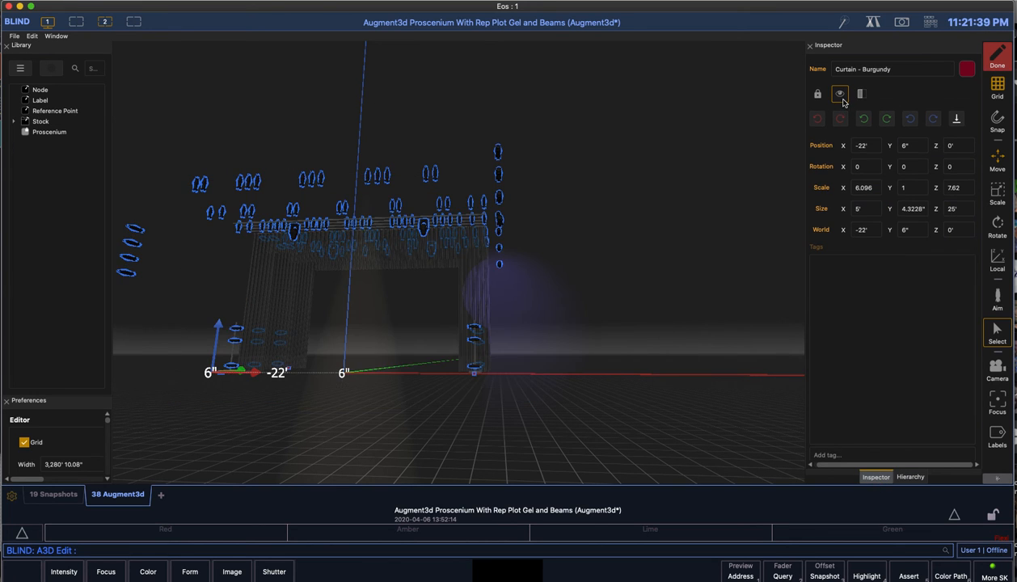
pyautogui.click(840, 94)
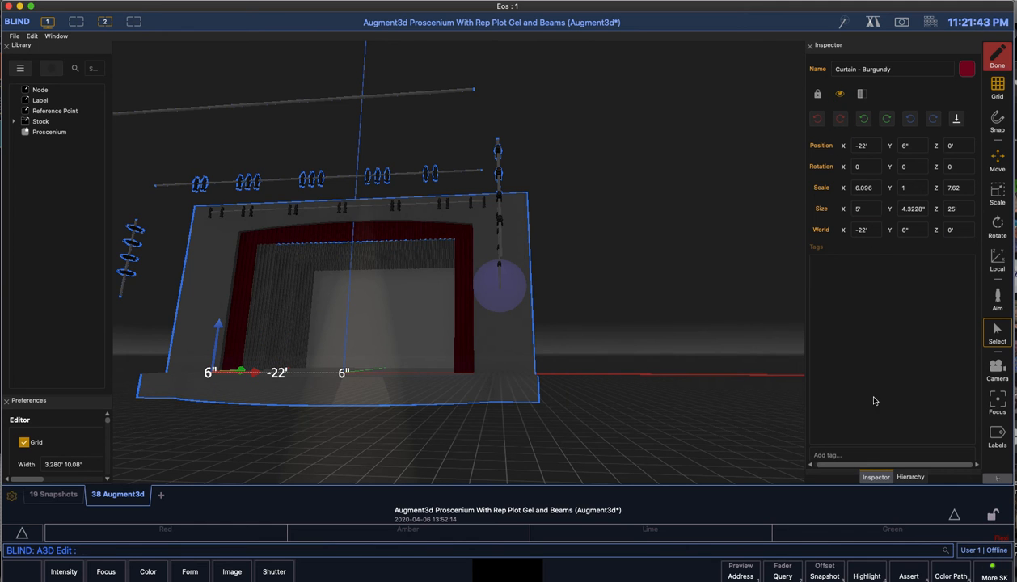
# Step: Select the Drapes folder together with its three burgundy curtains and open their shared properties for editing
pyautogui.click(912, 478)
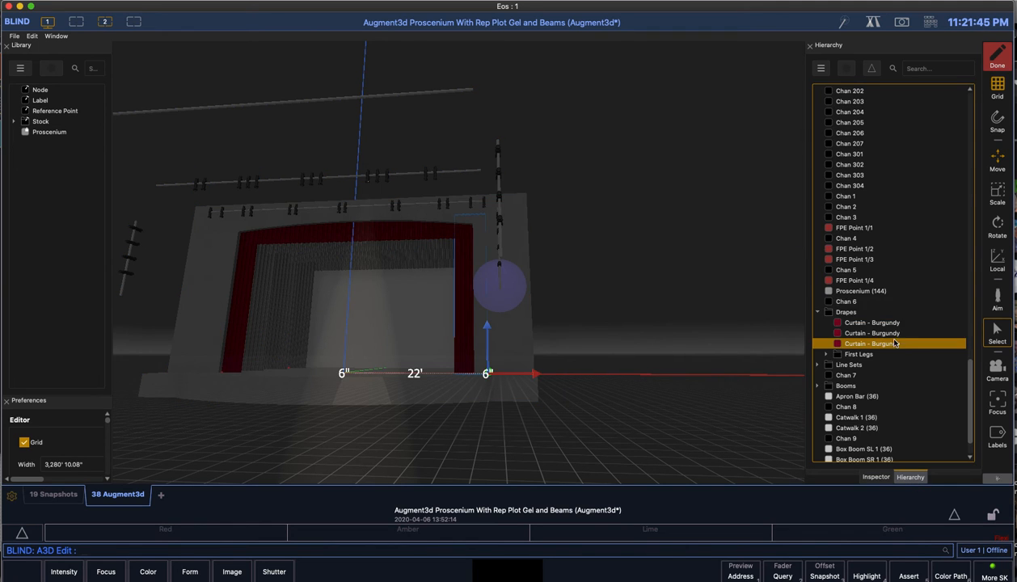
pyautogui.click(846, 313)
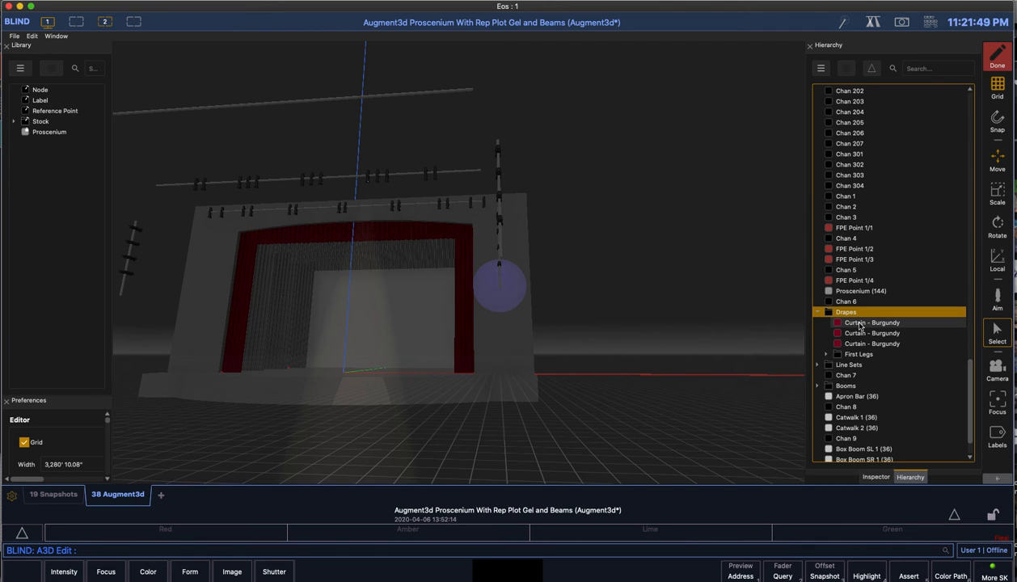
pyautogui.keyDown('shift'); pyautogui.click(860, 326); pyautogui.keyUp('shift')
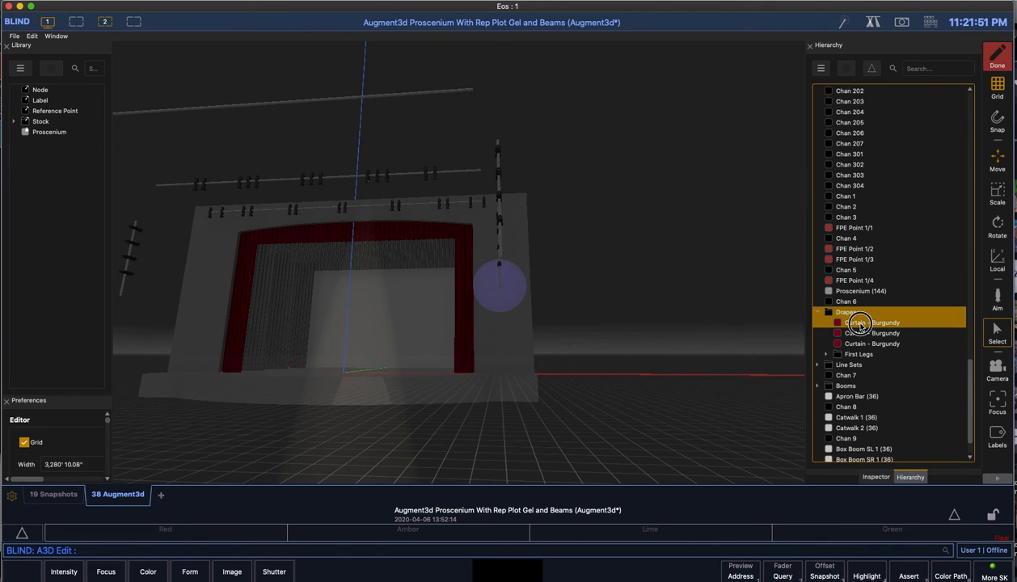
pyautogui.keyDown('shift'); pyautogui.click(868, 346); pyautogui.keyUp('shift')
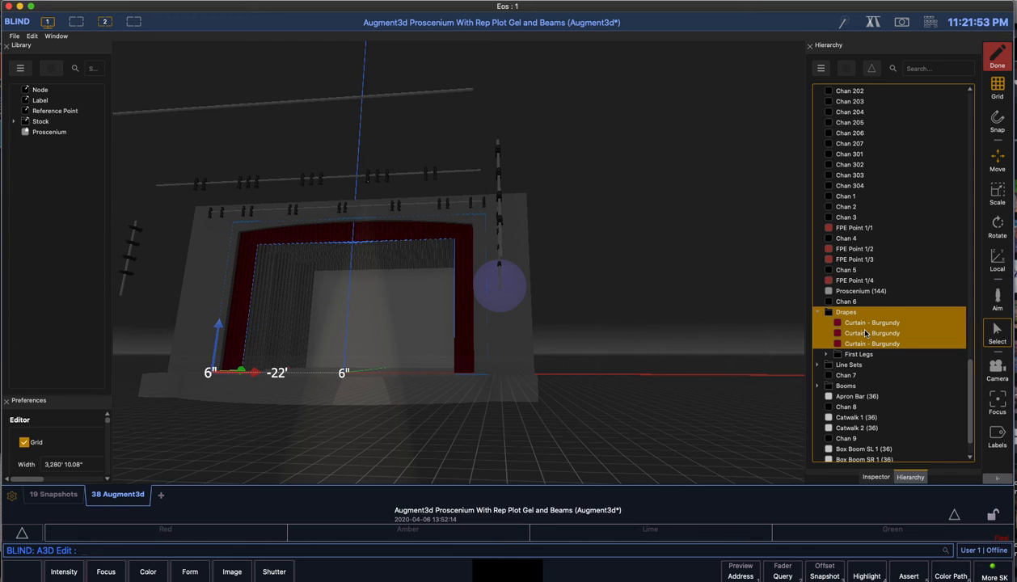
pyautogui.doubleClick(865, 333)
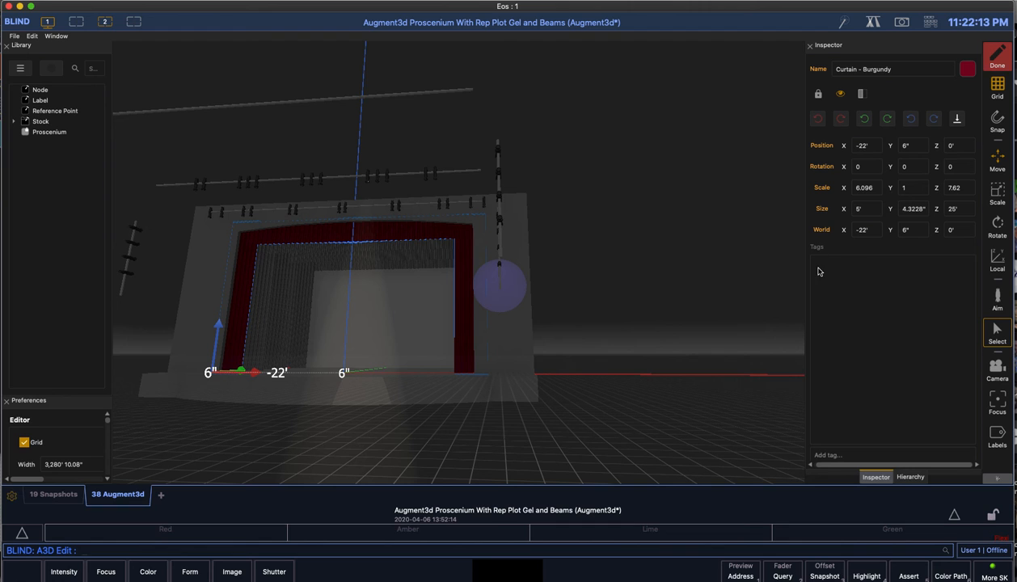
# Step: Hide the selected burgundy curtains and show them again, repeating the visibility toggle twice
pyautogui.click(912, 167)
pyautogui.click(841, 95)
pyautogui.click(841, 94)
pyautogui.click(841, 95)
pyautogui.click(841, 94)
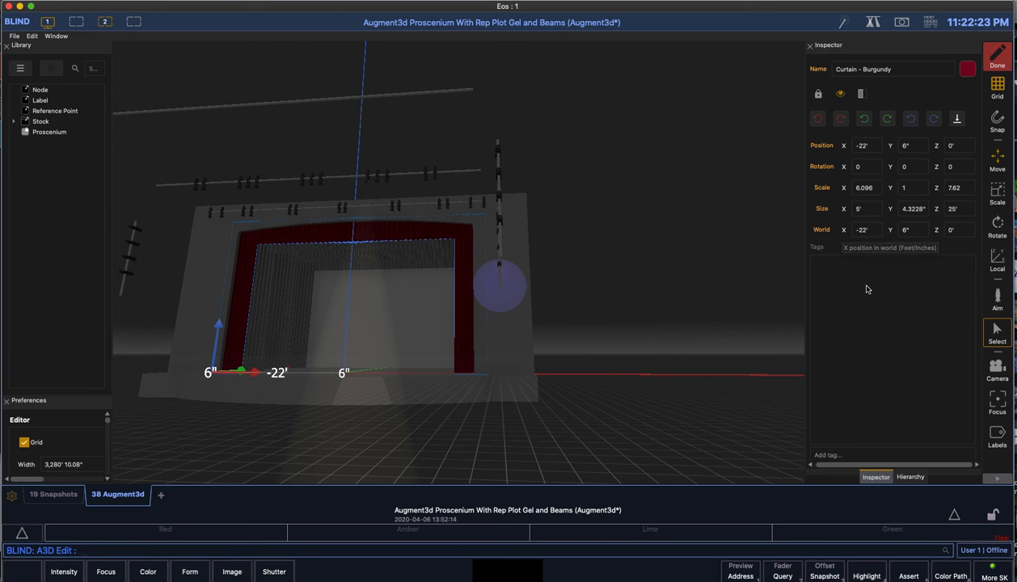
# Step: Finish editing the scene and apply the Augment3d model changes
pyautogui.click(999, 57)
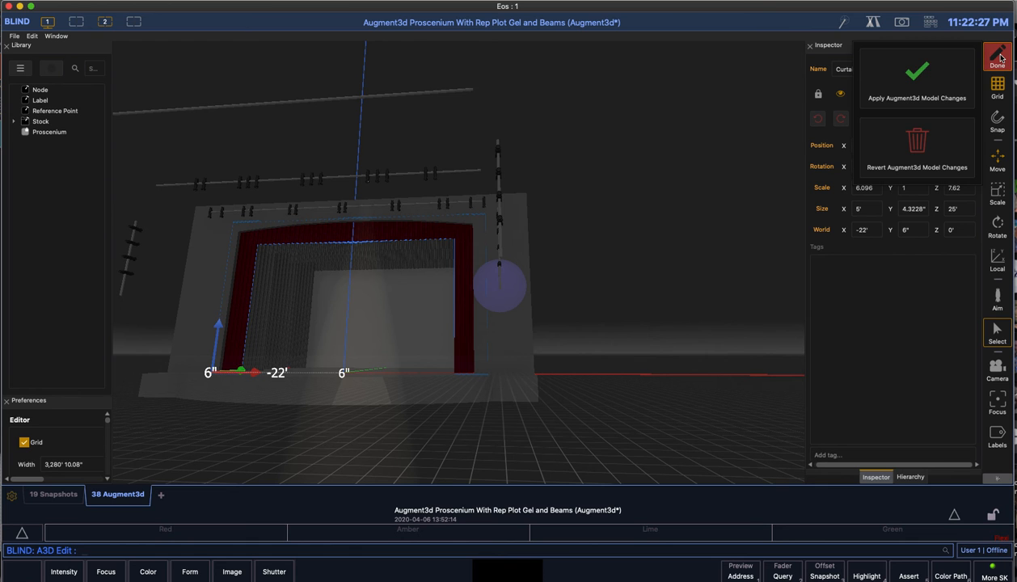
pyautogui.click(917, 77)
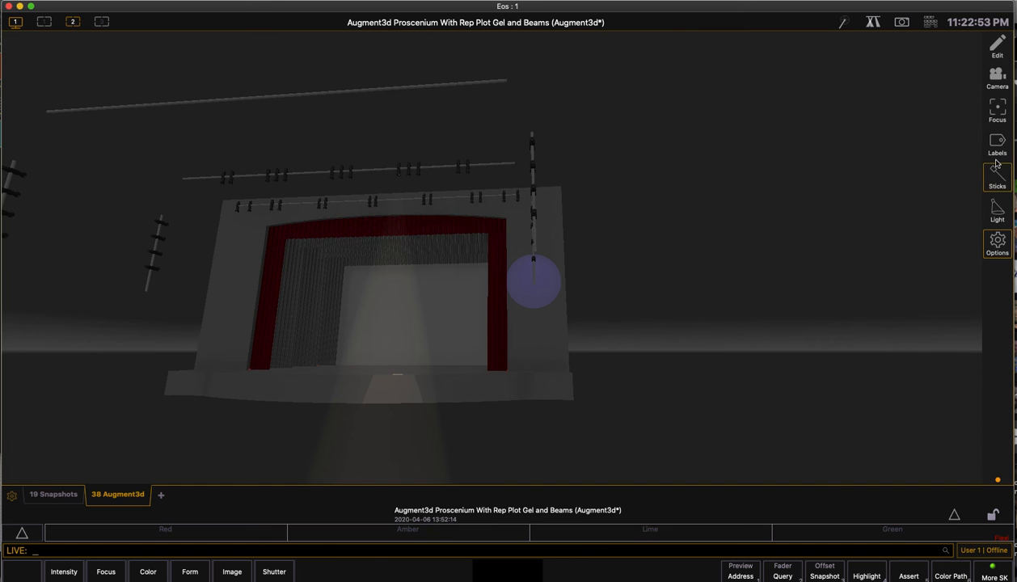
# Step: View the stage with the camera's Front look and return to the Home view
pyautogui.click(1005, 80)
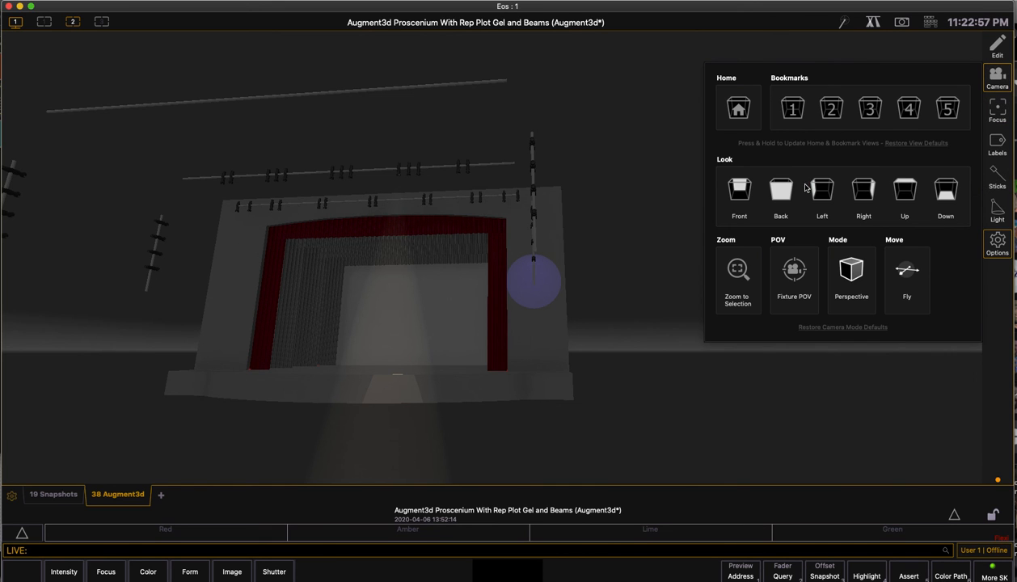
pyautogui.click(757, 194)
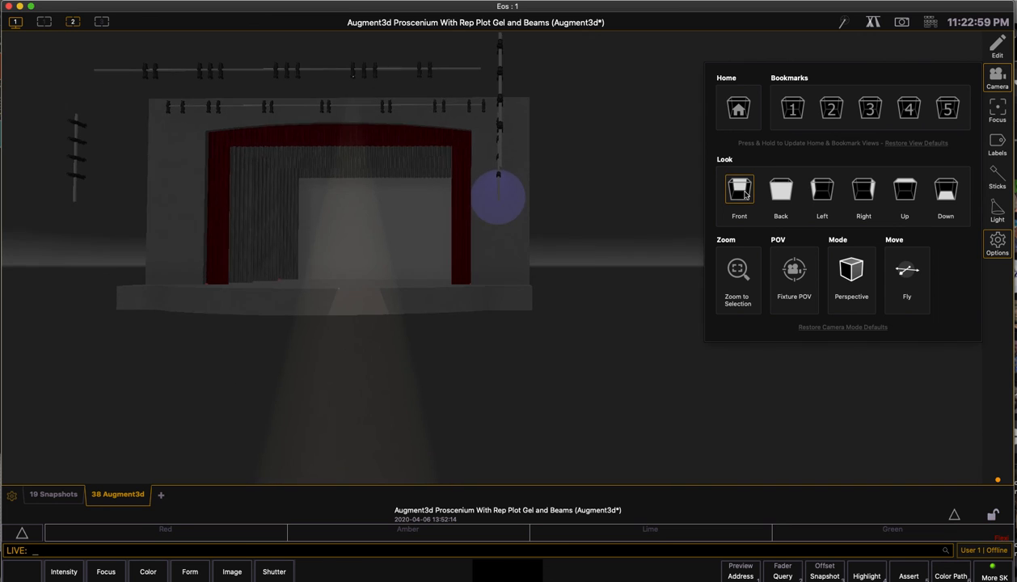
pyautogui.click(792, 102)
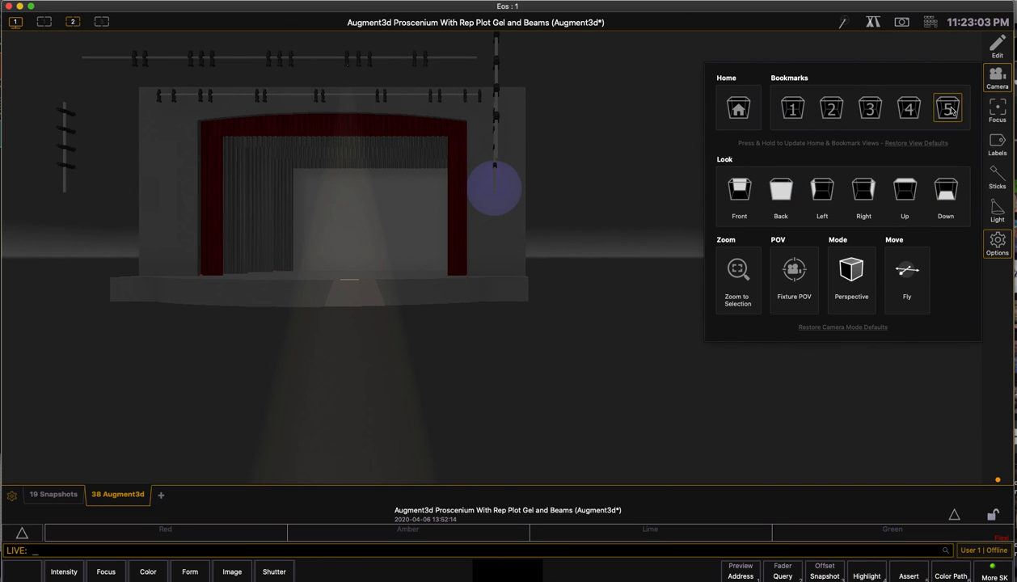
pyautogui.click(738, 110)
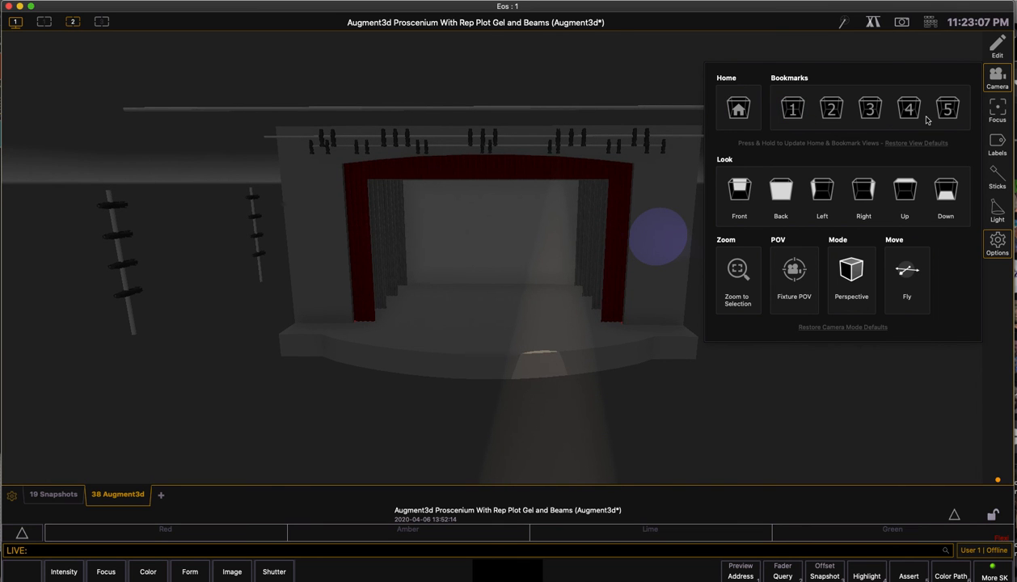
# Step: View the stage from camera bookmarks 1 to 5, recall bookmark 1 again and return to the Home view
pyautogui.click(794, 115)
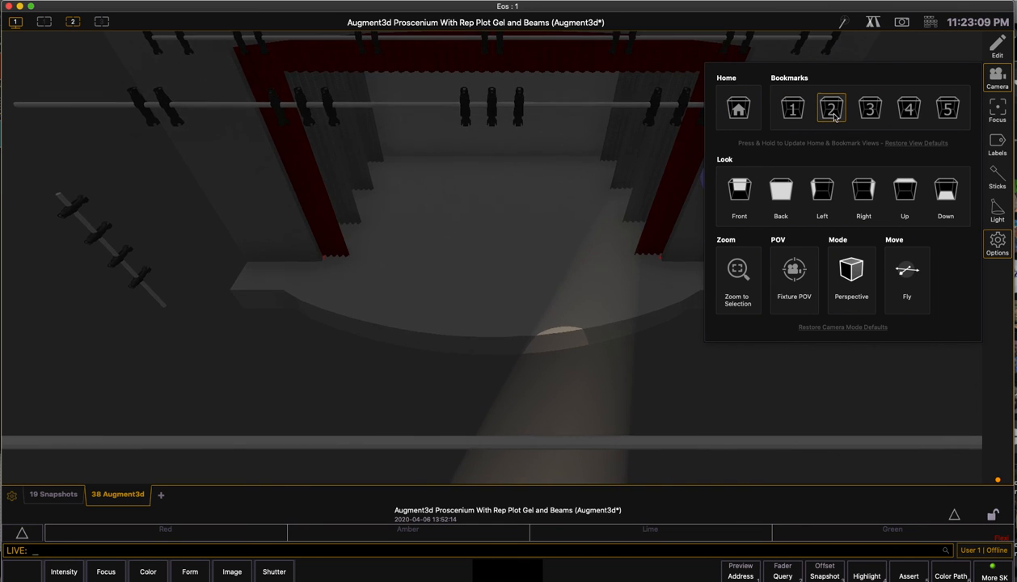
pyautogui.click(870, 110)
pyautogui.click(908, 111)
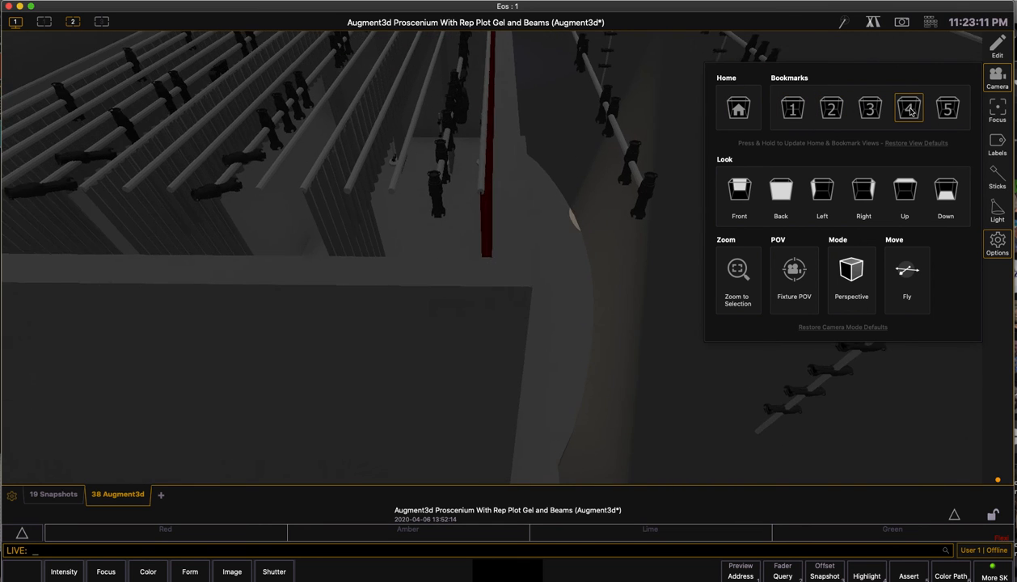
pyautogui.click(947, 111)
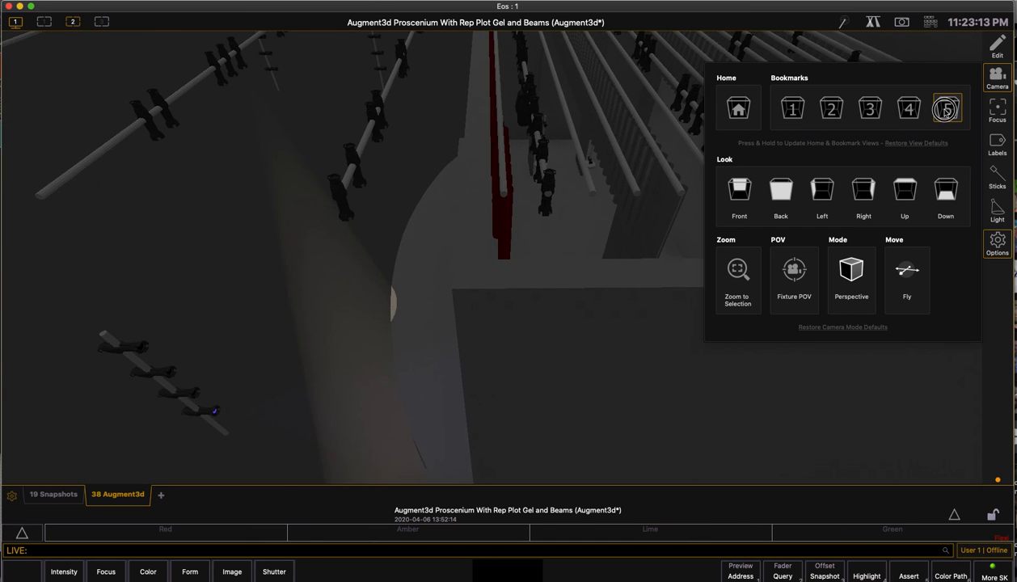
pyautogui.click(793, 111)
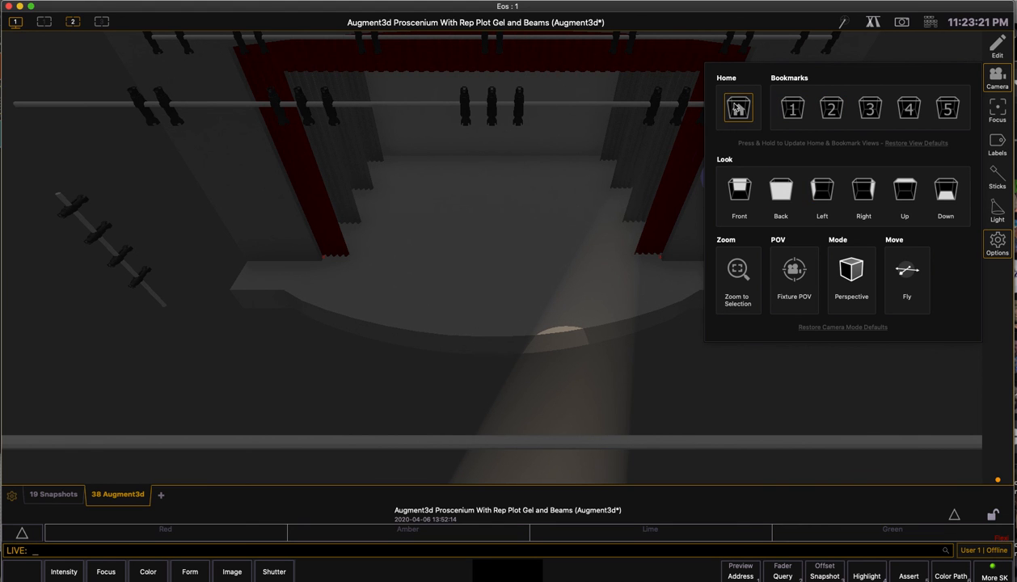
pyautogui.click(737, 108)
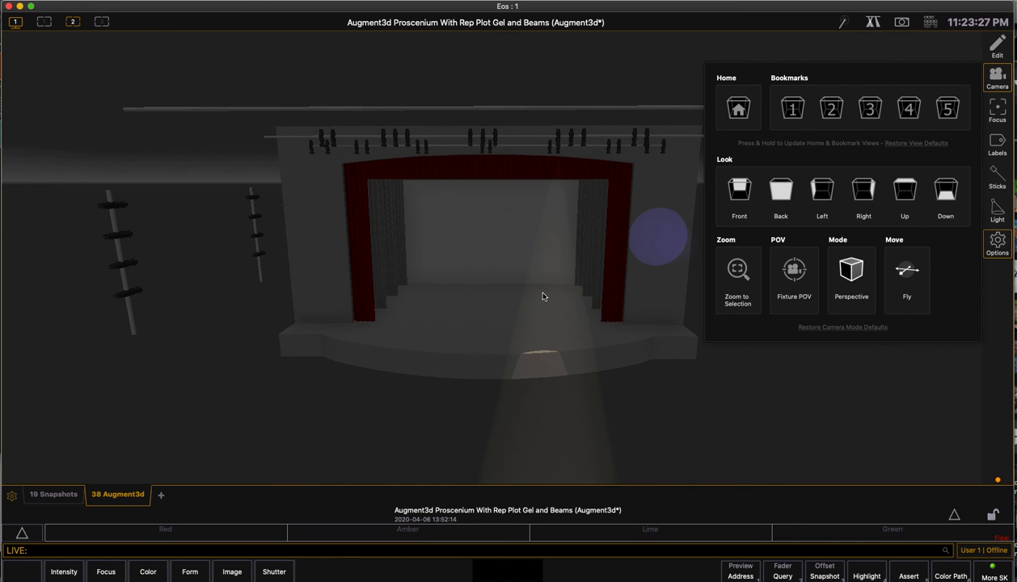
# Step: Switch the camera mode to Orthographic and back to Perspective
pyautogui.click(856, 271)
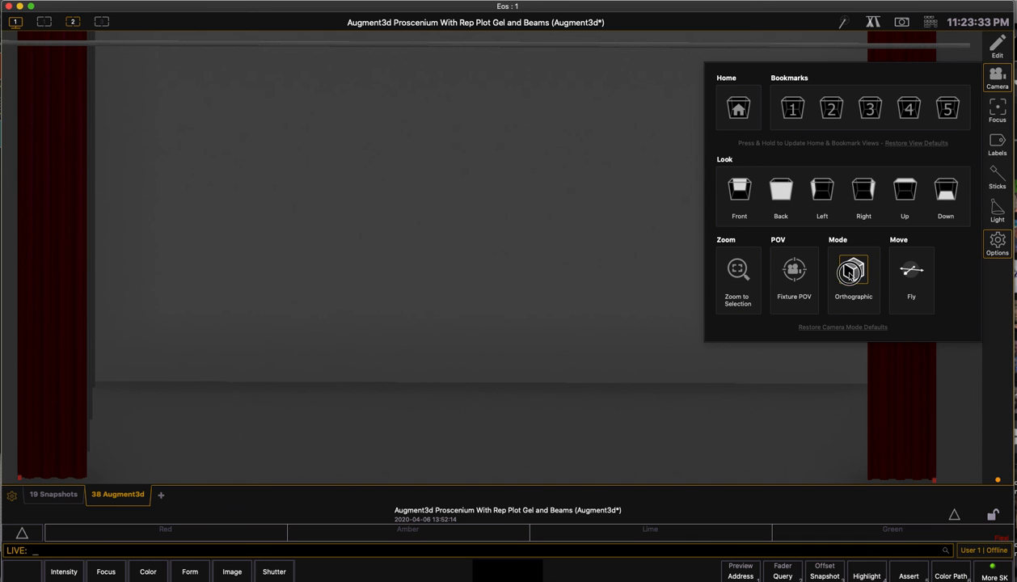
pyautogui.click(849, 273)
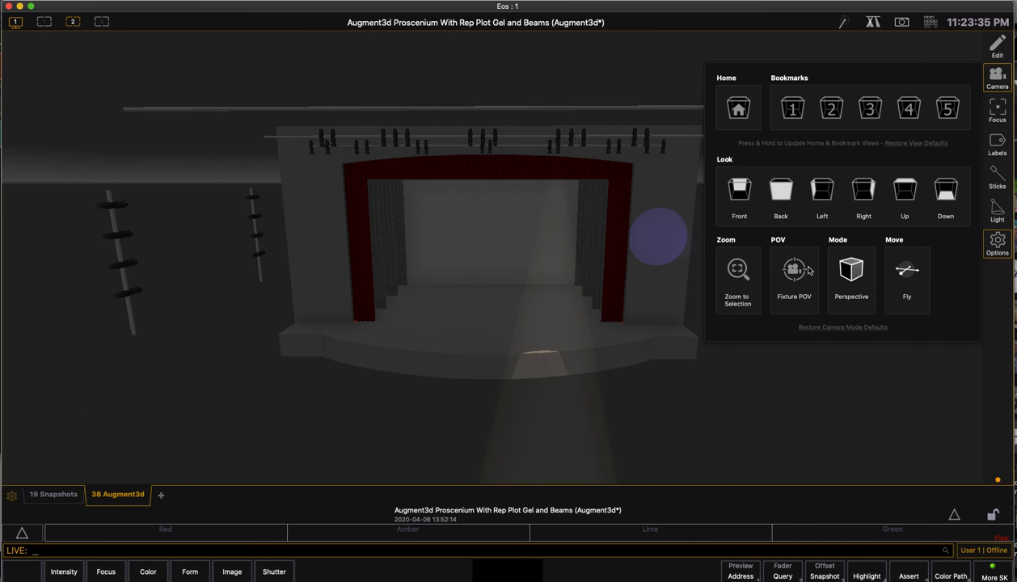